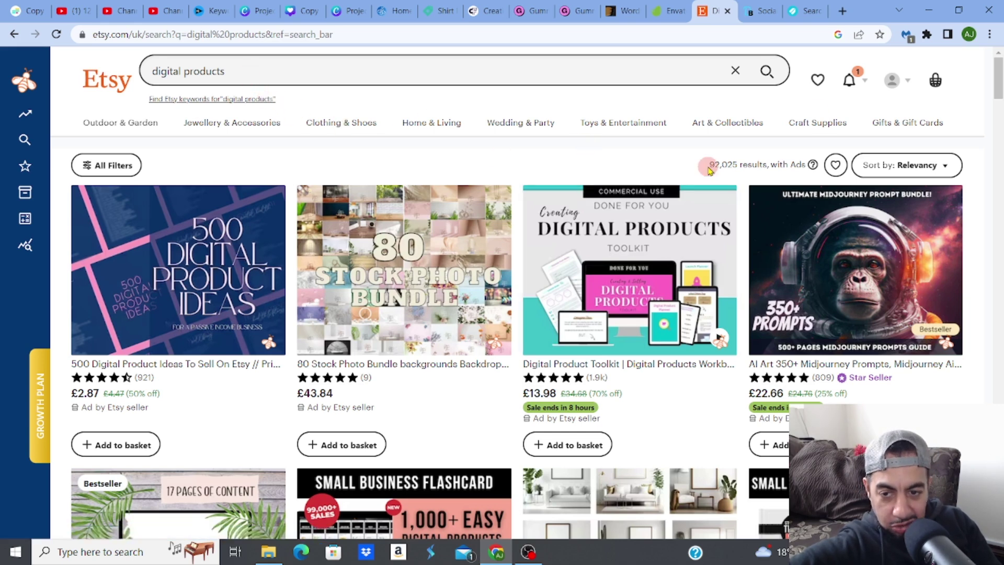
# Note the 92,025 results, then change the query to 'digital planner' to see Everbee volumes like 7,372.
pyautogui.moveTo(710, 166); pyautogui.dragTo(737, 165)
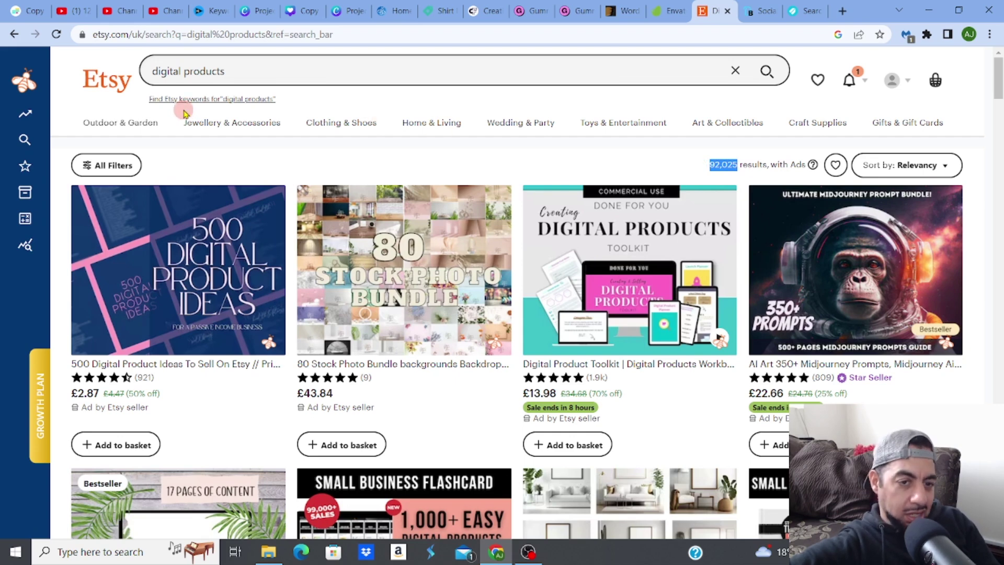
pyautogui.moveTo(185, 74); pyautogui.dragTo(236, 73)
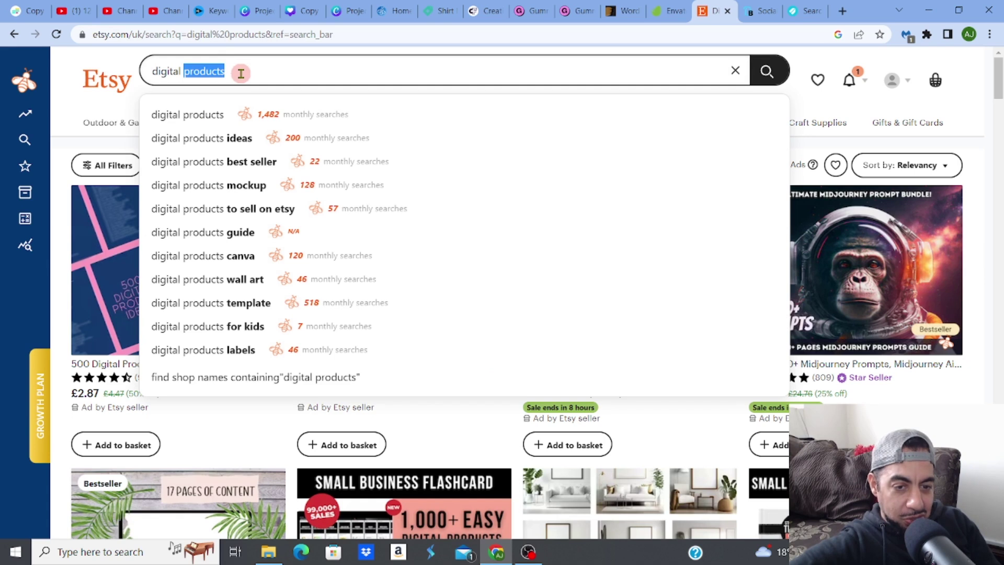
pyautogui.write('pl')
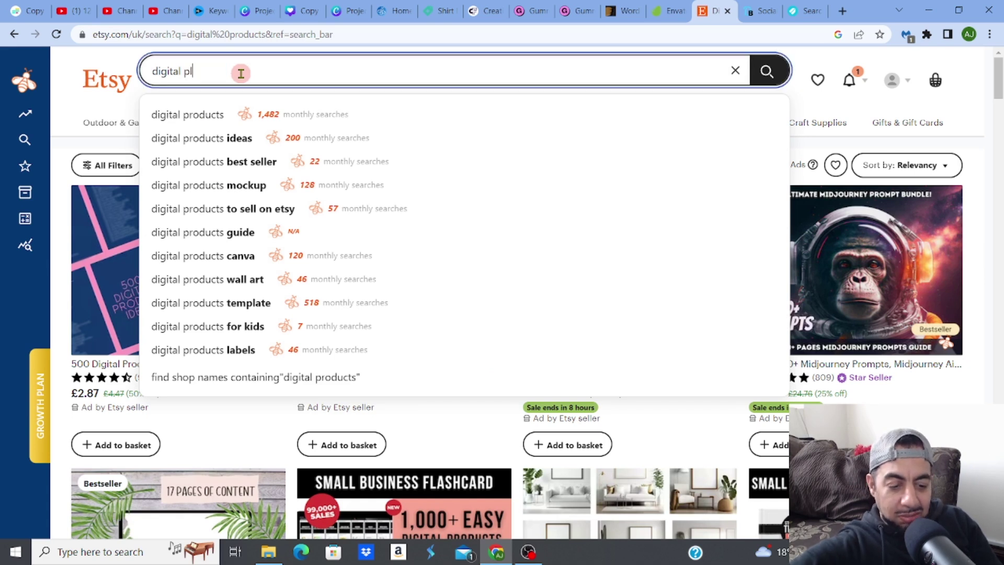
pyautogui.write('anner')
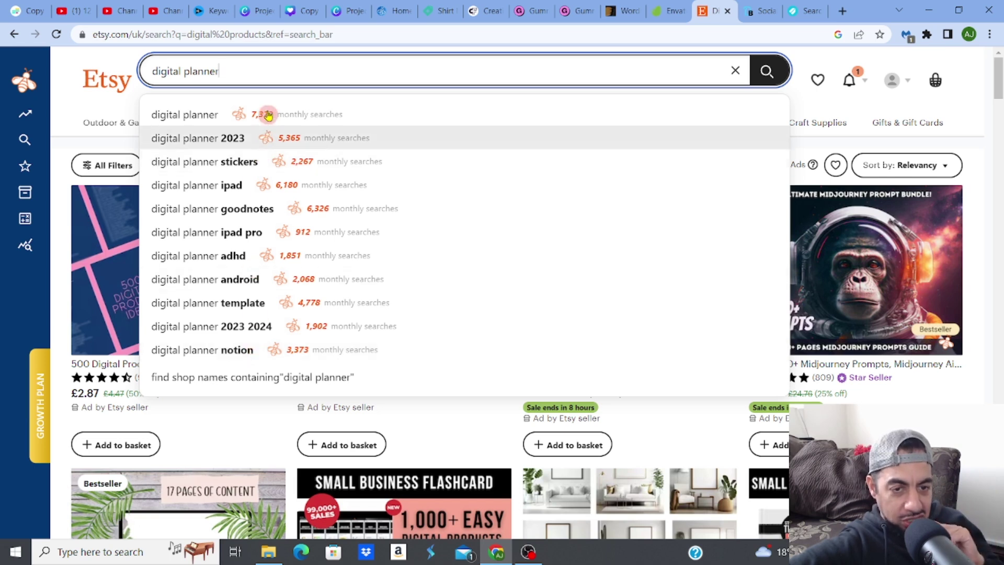
# Run the 'digital planner' search, note its 480,971 results, and bring up Everbee's Product Analytics.
pyautogui.click(765, 70)
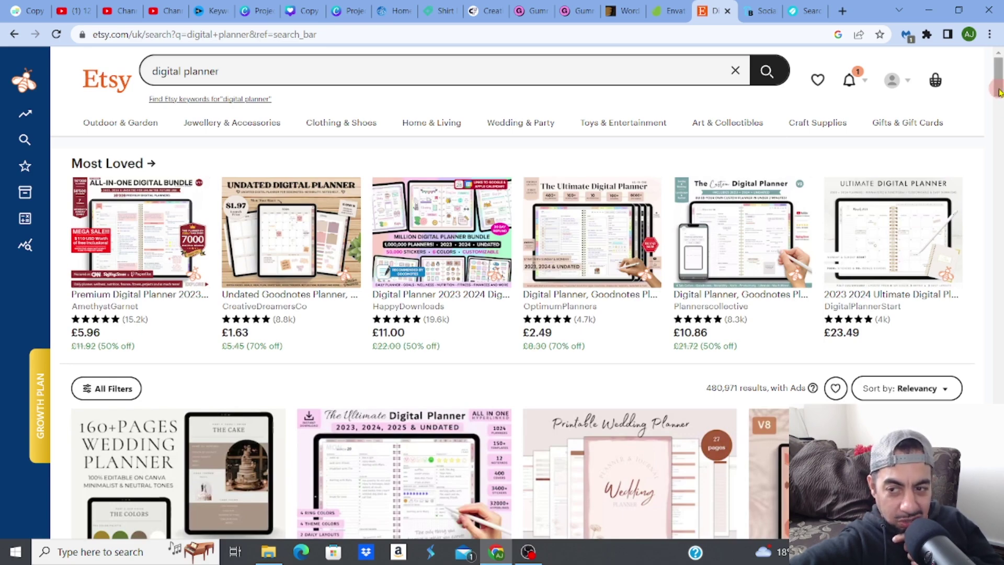
pyautogui.scroll(-4, 998, 110)
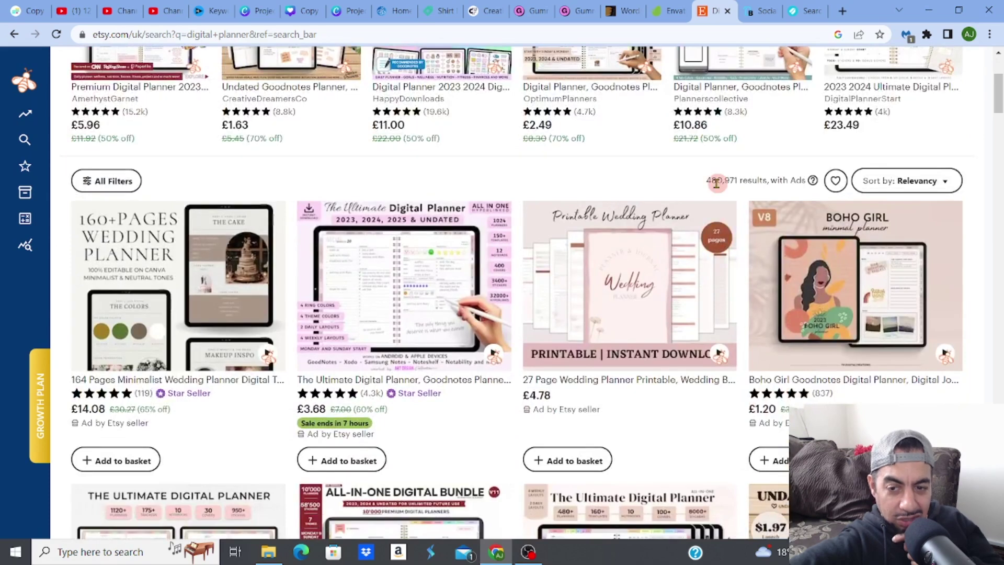
pyautogui.moveTo(706, 180); pyautogui.dragTo(737, 180)
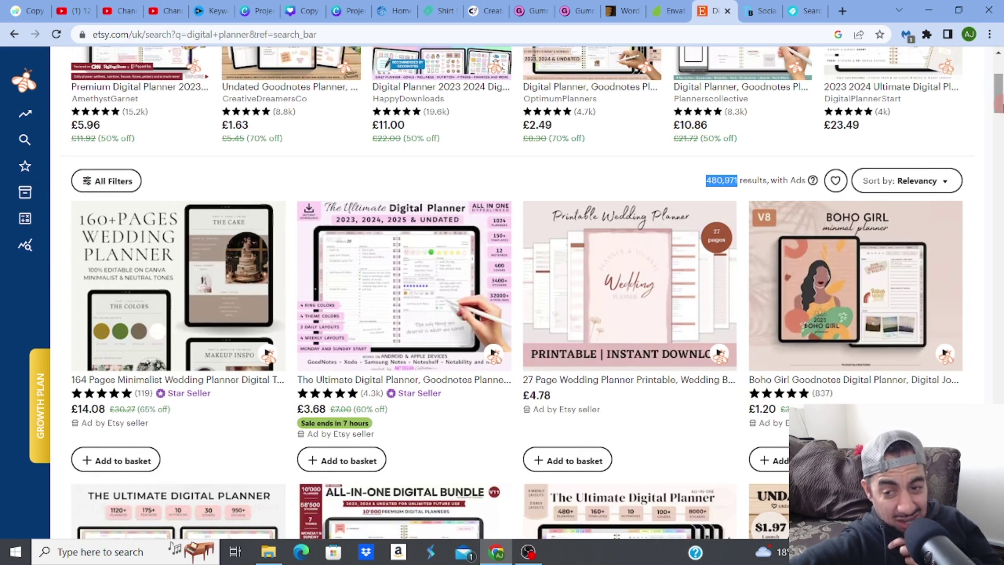
pyautogui.scroll(4, 996, 89)
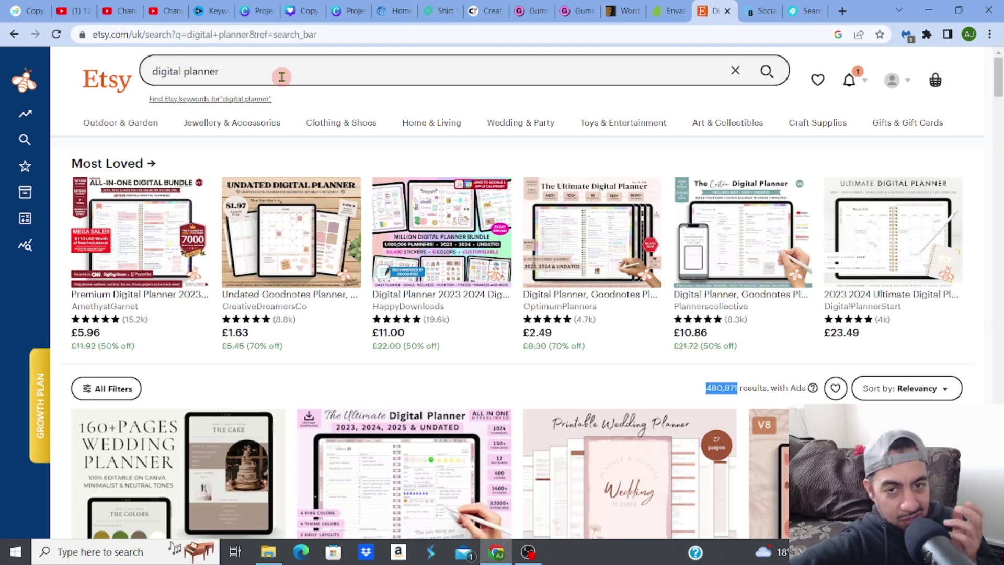
pyautogui.moveTo(31, 121)
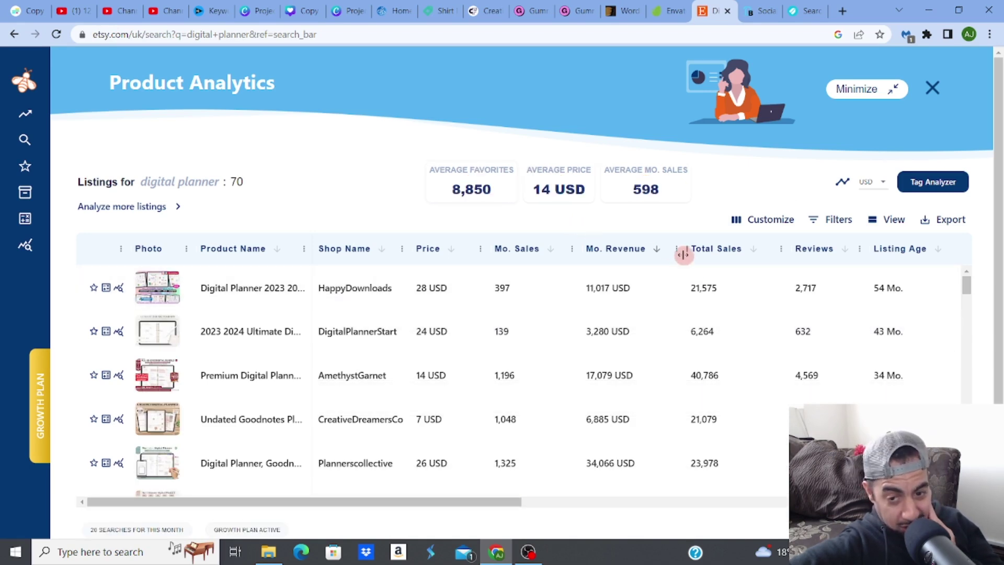
# Sort Product Analytics by Mo. Revenue descending (top 41,384 USD) and scroll right to Favorites and Views.
pyautogui.click(657, 252)
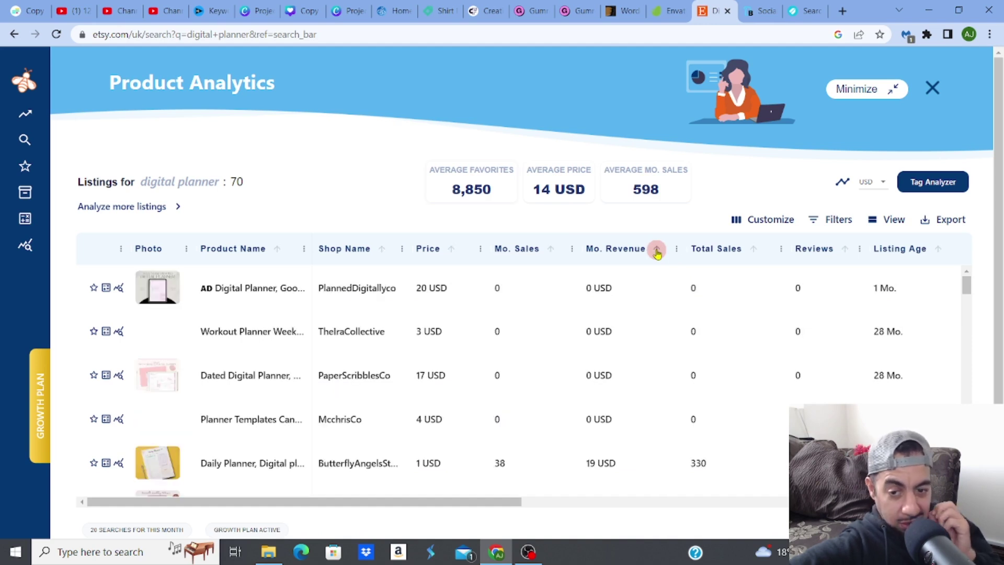
pyautogui.click(657, 250)
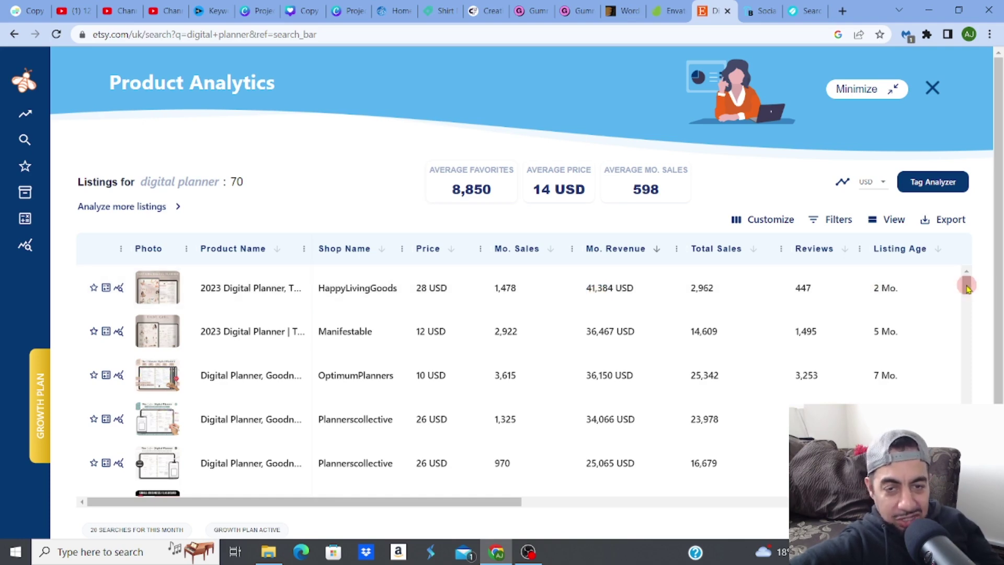
pyautogui.moveTo(967, 289); pyautogui.dragTo(966, 280)
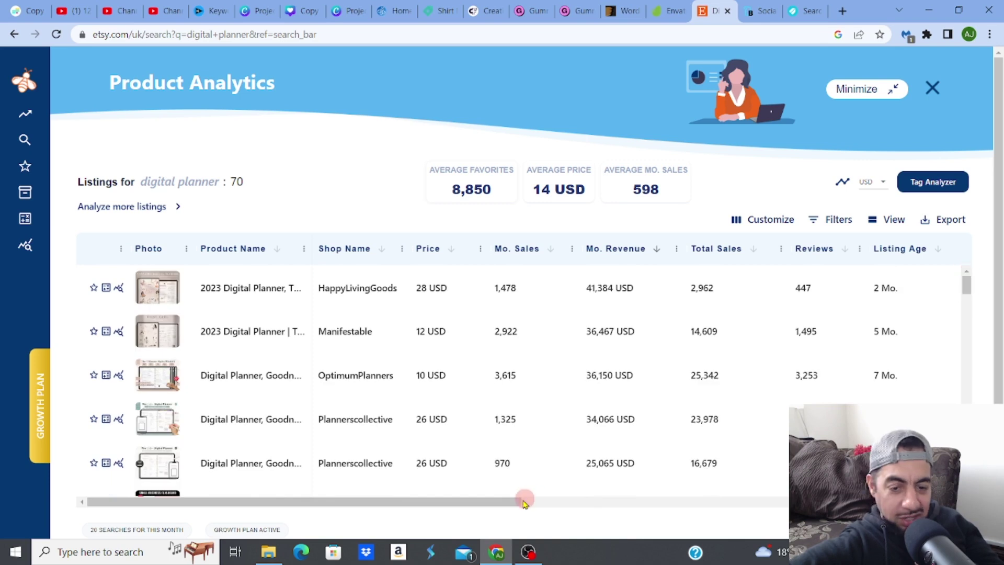
pyautogui.moveTo(513, 503); pyautogui.dragTo(730, 506)
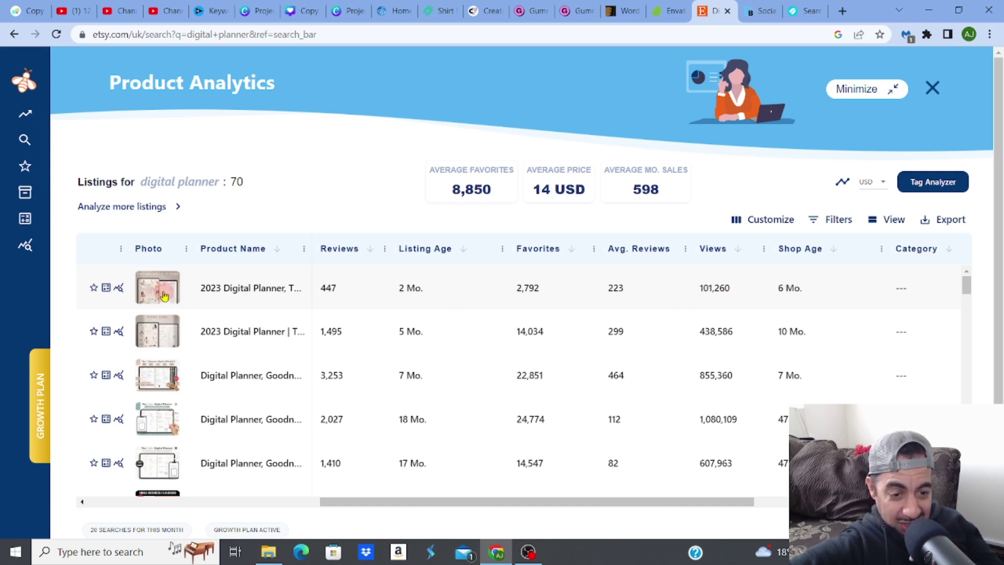
pyautogui.moveTo(162, 294)
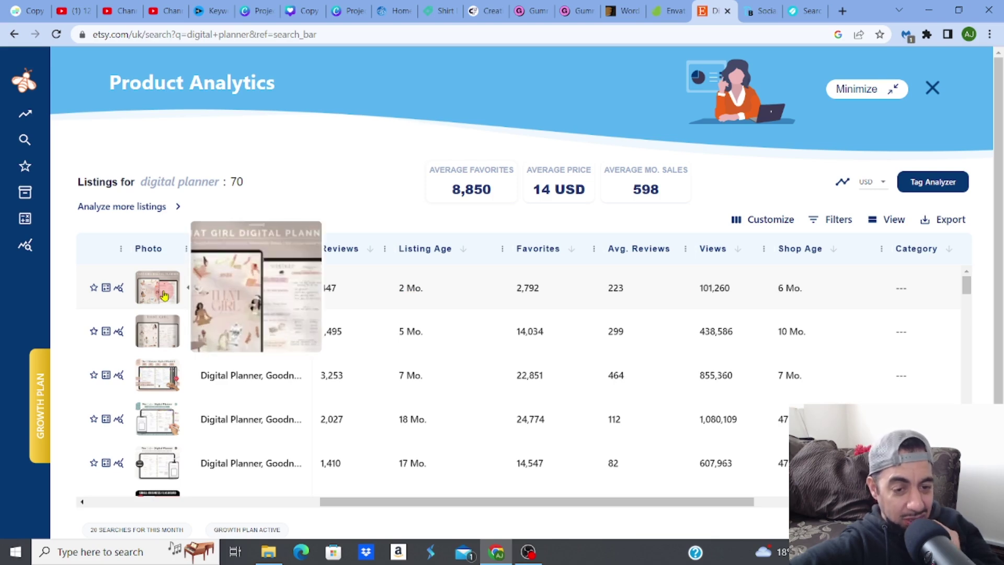
pyautogui.click(163, 296)
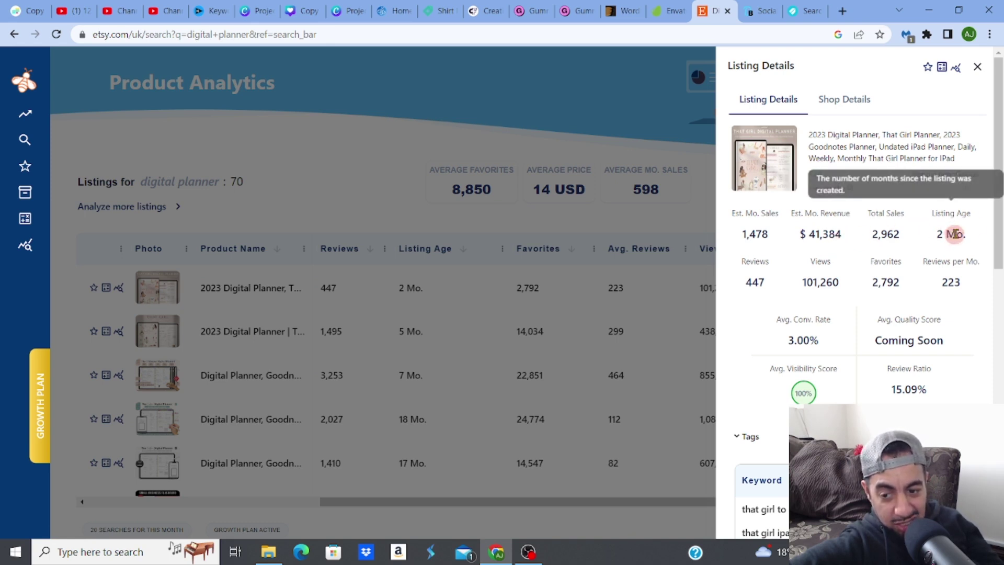
pyautogui.moveTo(1000, 212); pyautogui.dragTo(999, 338)
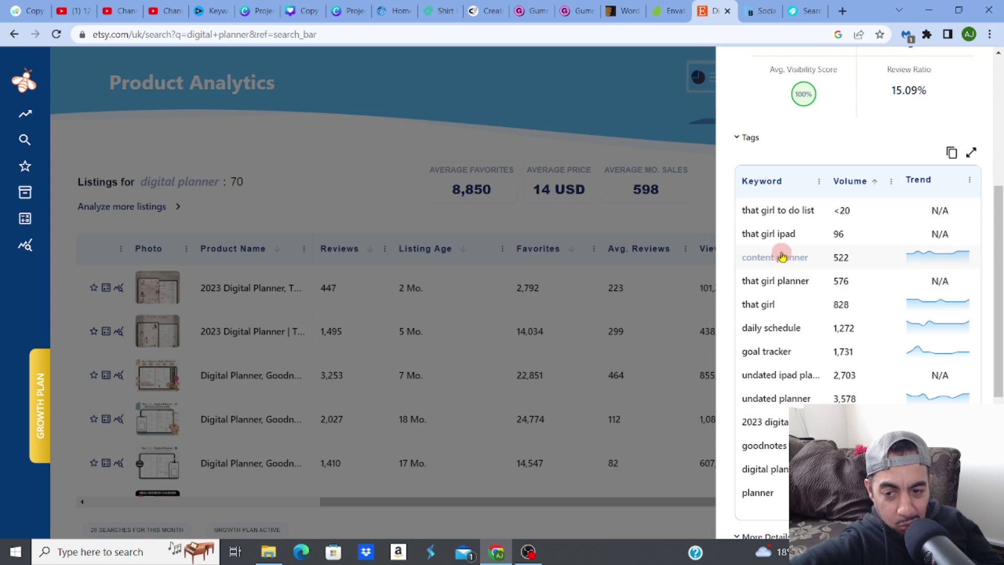
pyautogui.moveTo(998, 256); pyautogui.dragTo(999, 333)
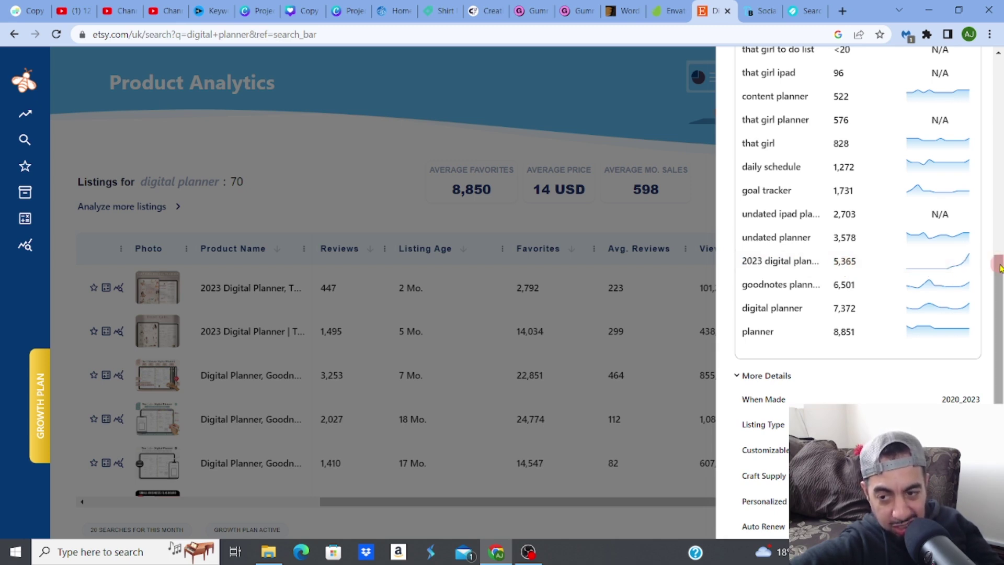
pyautogui.moveTo(999, 268); pyautogui.dragTo(997, 286)
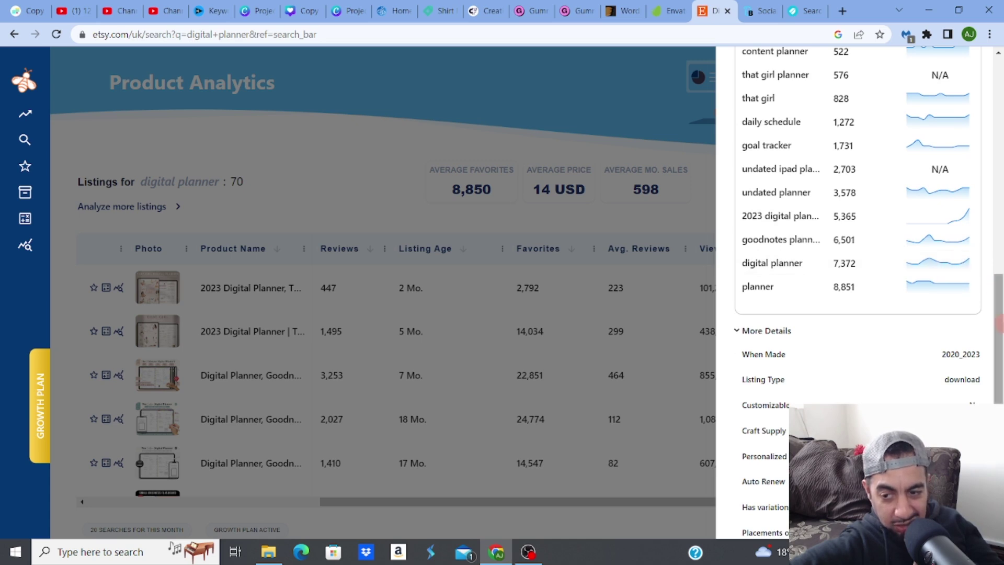
pyautogui.moveTo(999, 325); pyautogui.dragTo(1000, 322)
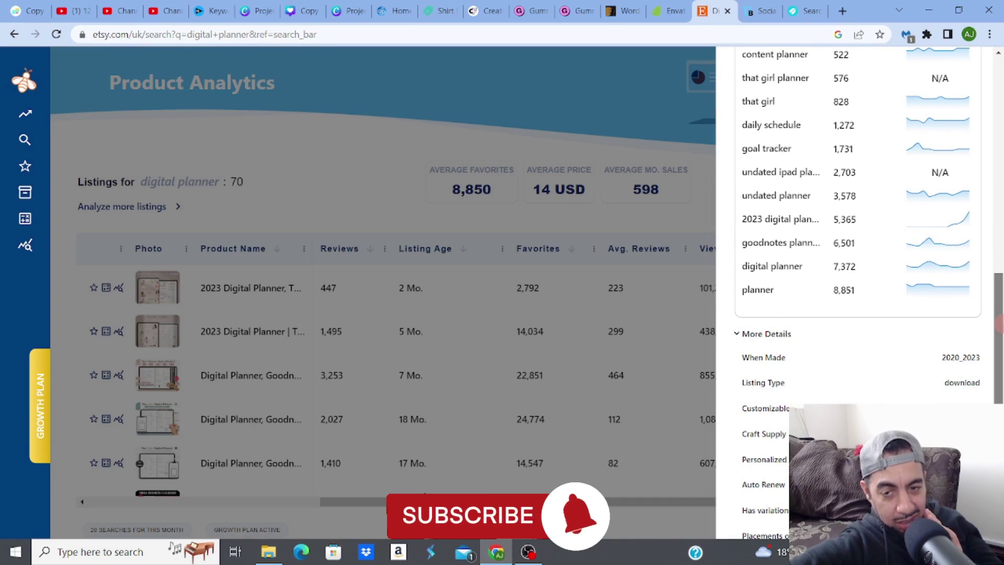
pyautogui.moveTo(999, 324); pyautogui.dragTo(995, 122)
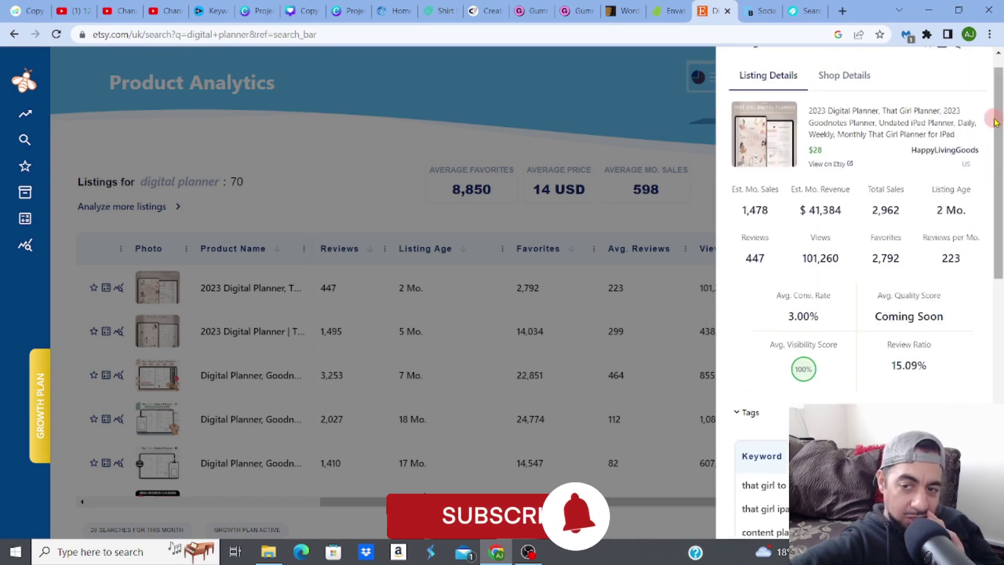
pyautogui.click(511, 137)
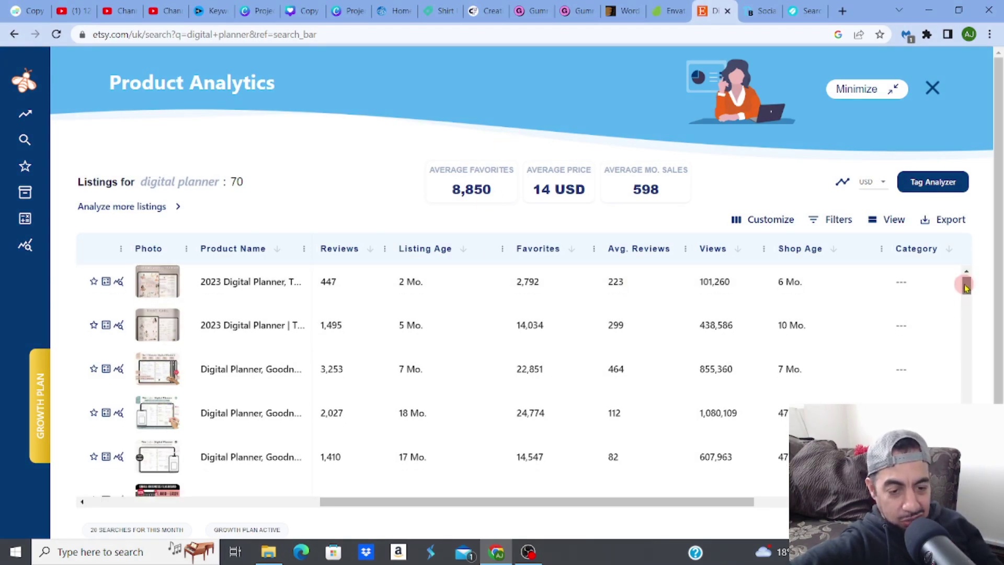
# Scroll the analytics table back to Mo. Sales, then close Product Analytics to see the 480,971 results.
pyautogui.moveTo(970, 285); pyautogui.dragTo(972, 332)
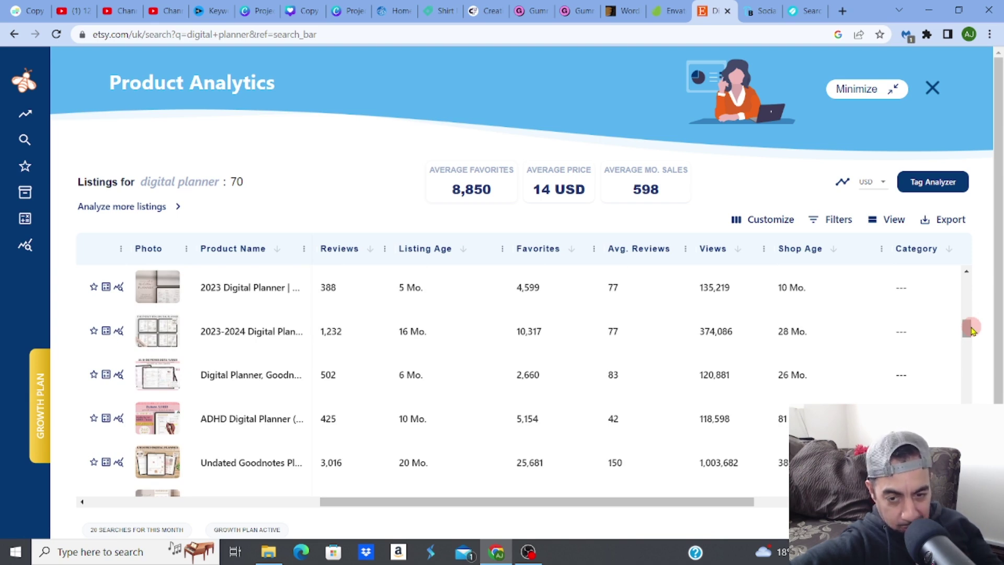
pyautogui.click(691, 505)
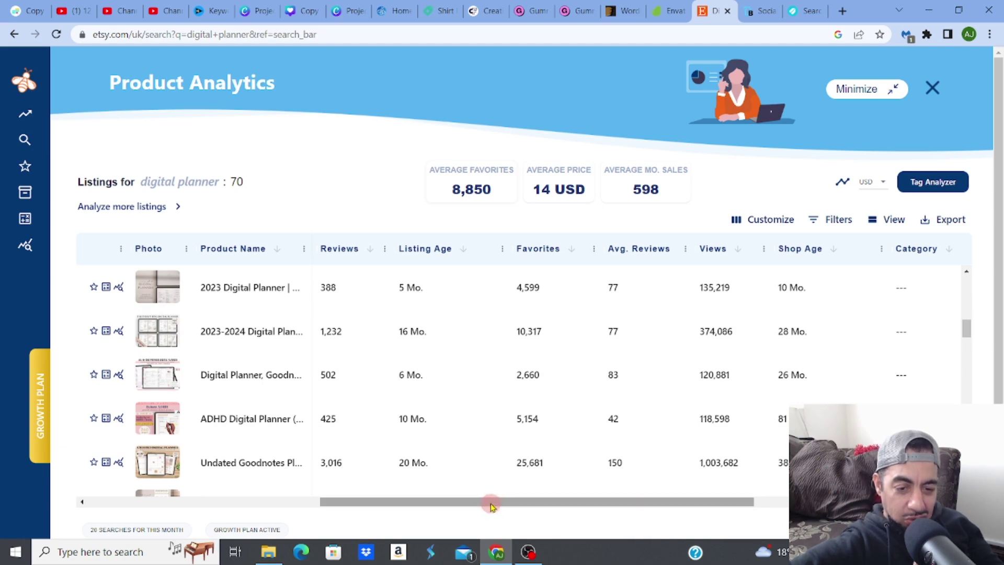
pyautogui.moveTo(490, 505); pyautogui.dragTo(322, 503)
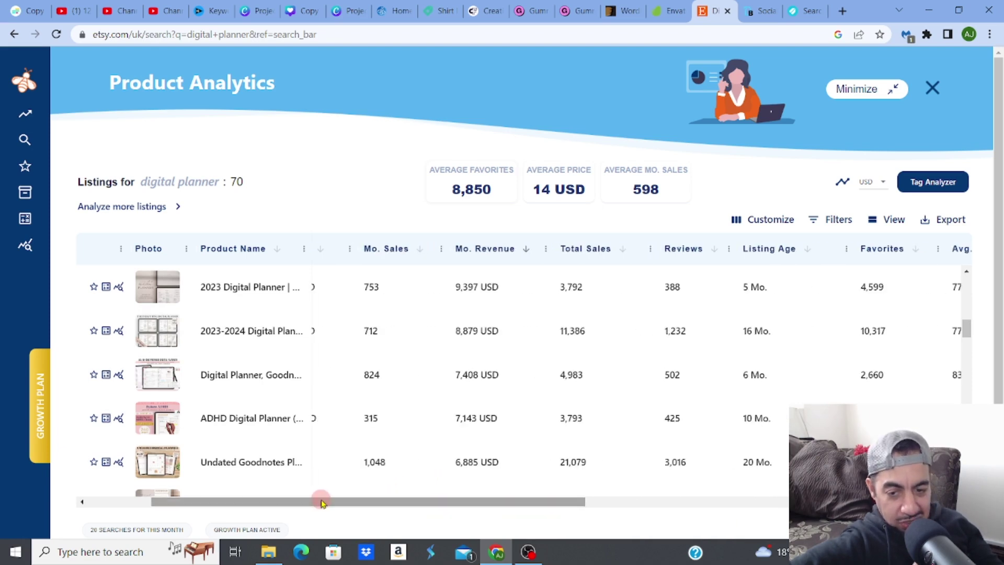
pyautogui.click(932, 89)
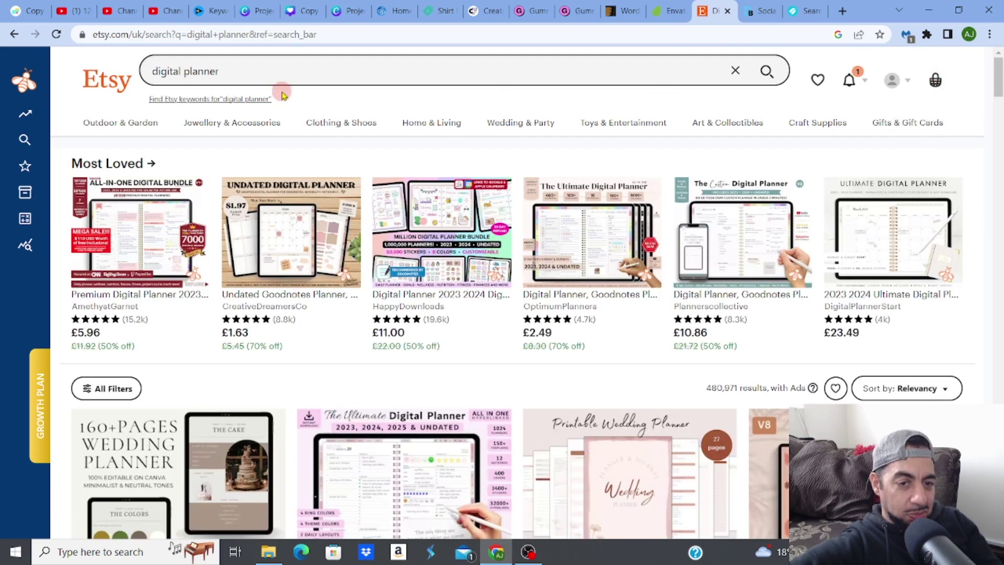
# Add 'adhd' to the 'digital planner' query and search, narrowing results to 13,199 listings.
pyautogui.click(230, 71)
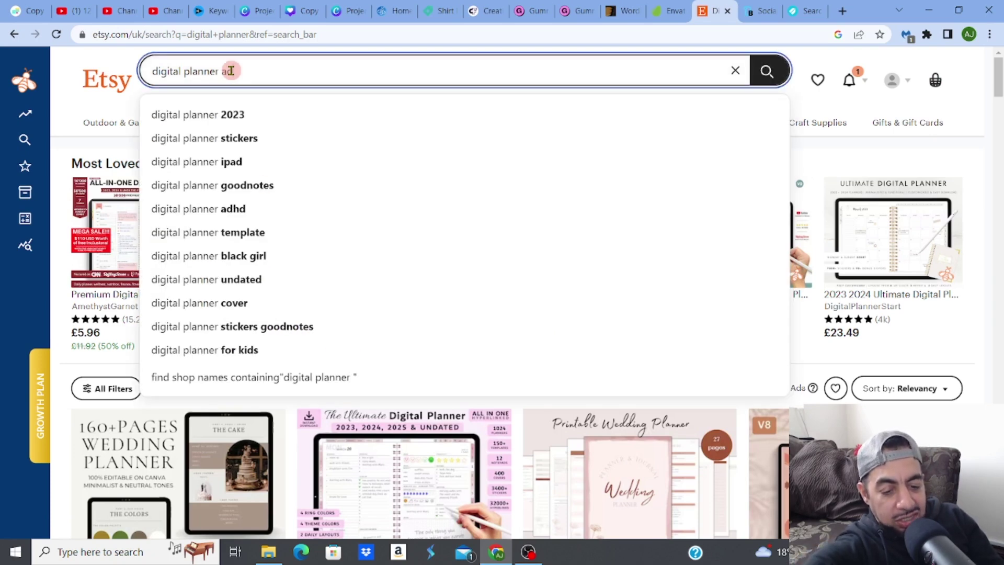
pyautogui.write('adhd')
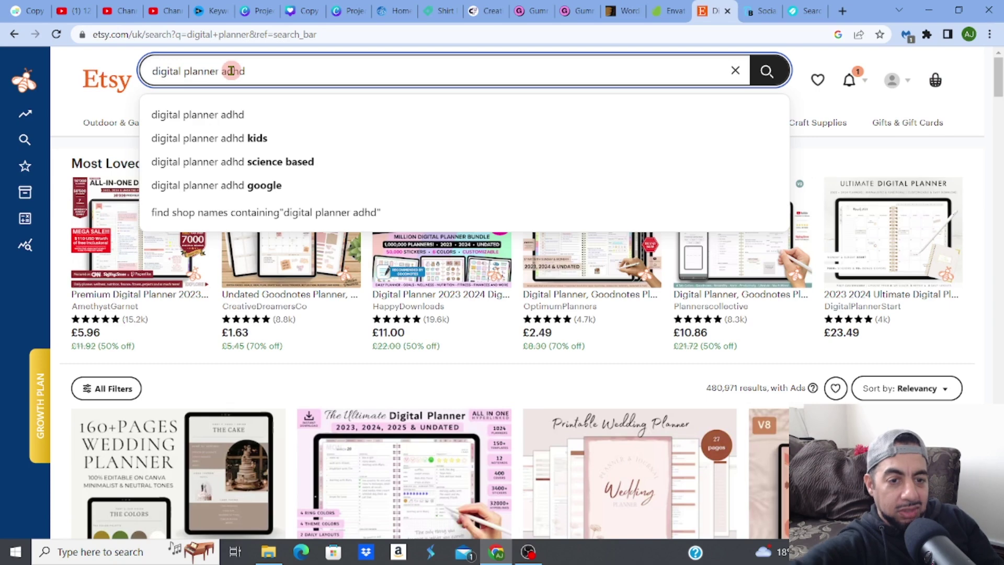
pyautogui.press('Return')
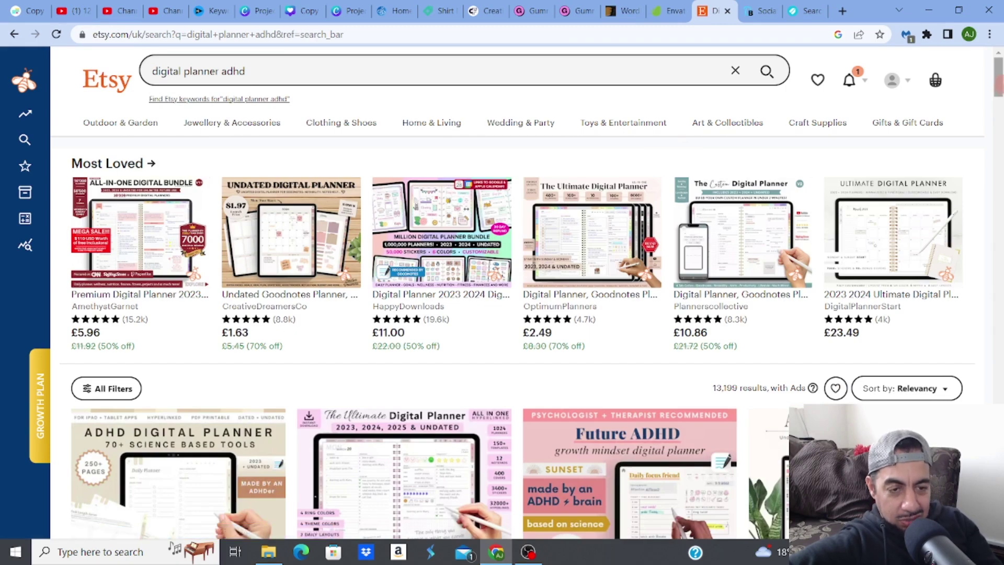
# Highlight the 13,199-result count and scroll through ADHD planners priced £1.43 to £19.48.
pyautogui.scroll(-4, 518, 293)
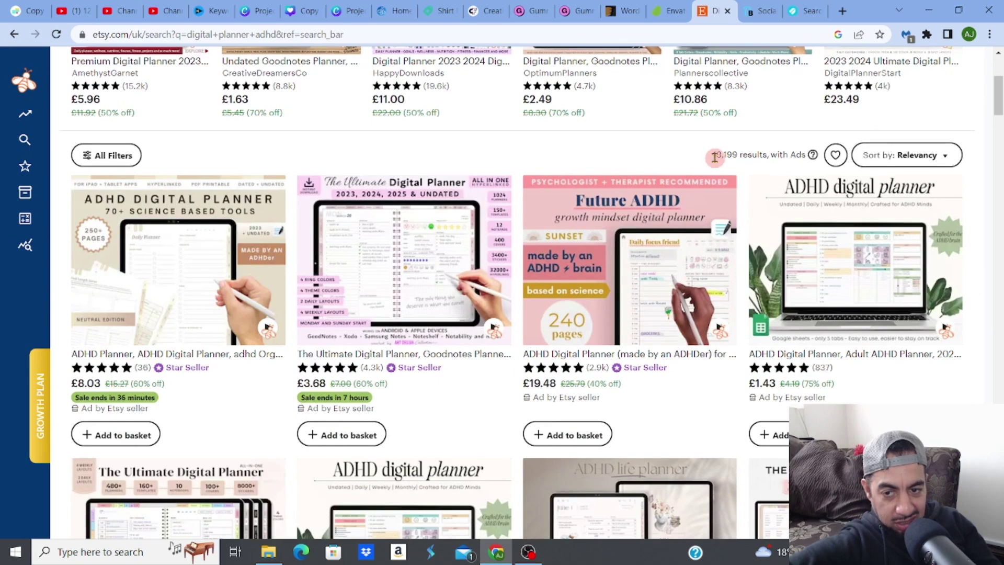
pyautogui.moveTo(715, 155); pyautogui.dragTo(772, 157)
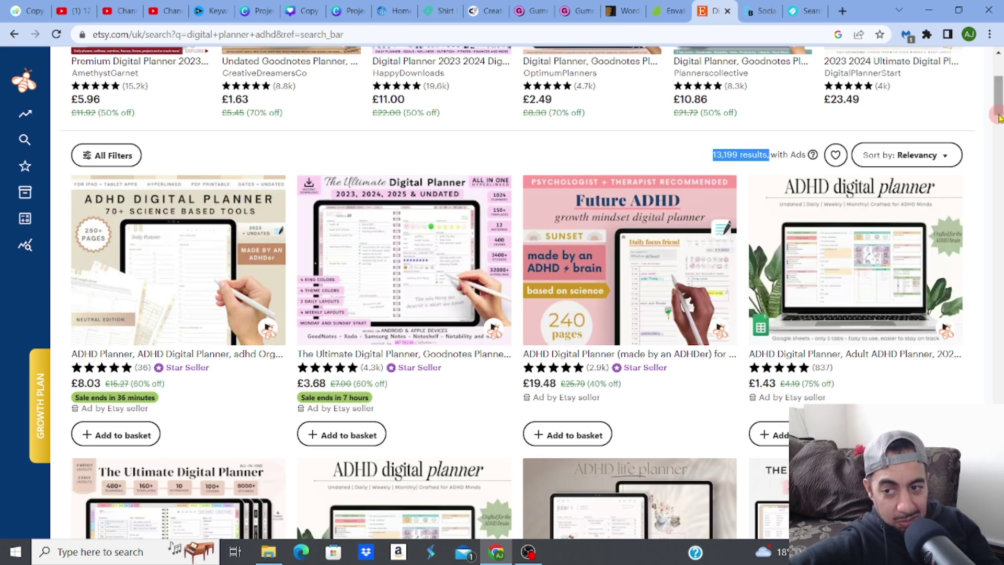
pyautogui.scroll(-1, 518, 293)
pyautogui.scroll(2, 518, 293)
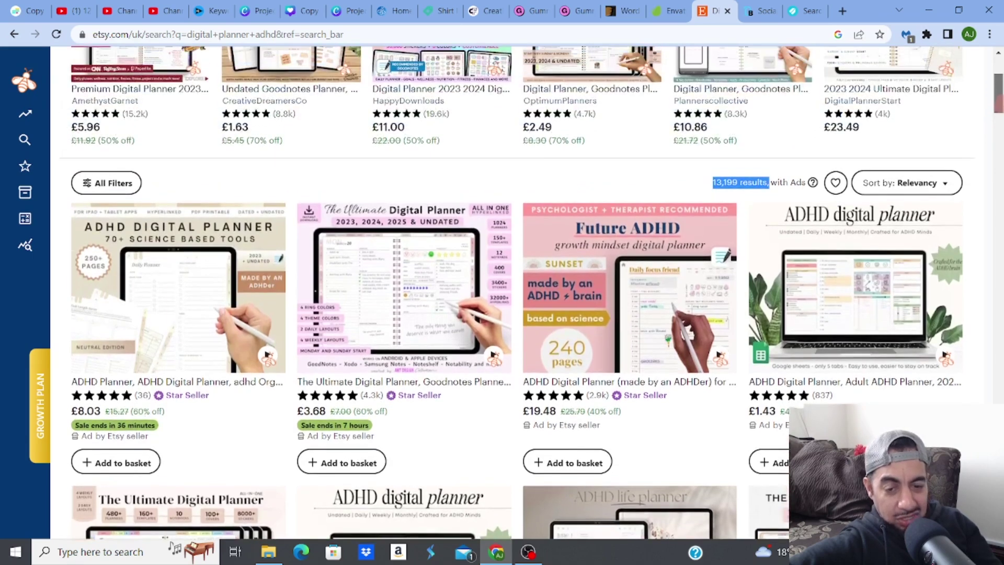
pyautogui.scroll(-1, 518, 292)
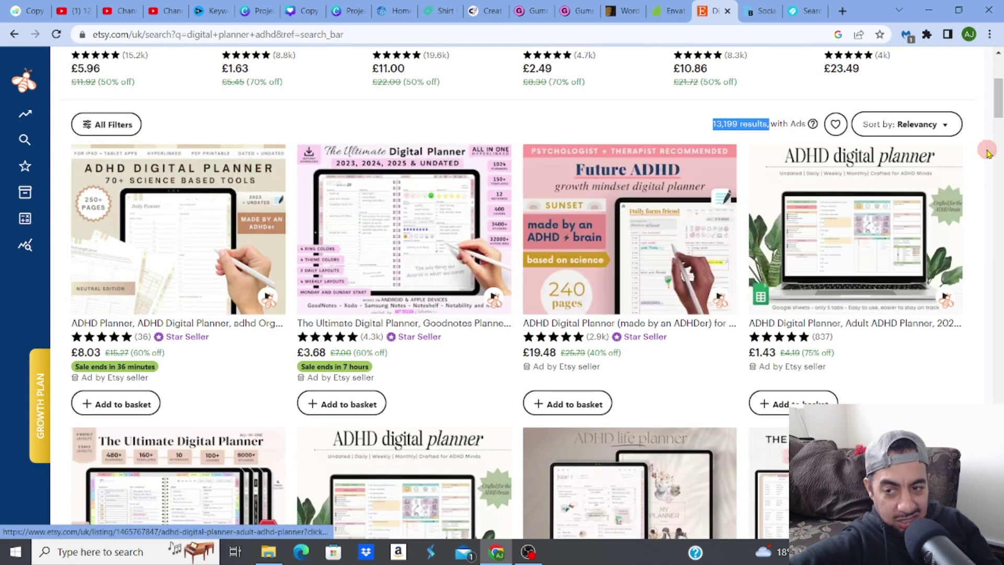
pyautogui.scroll(-6, 988, 153)
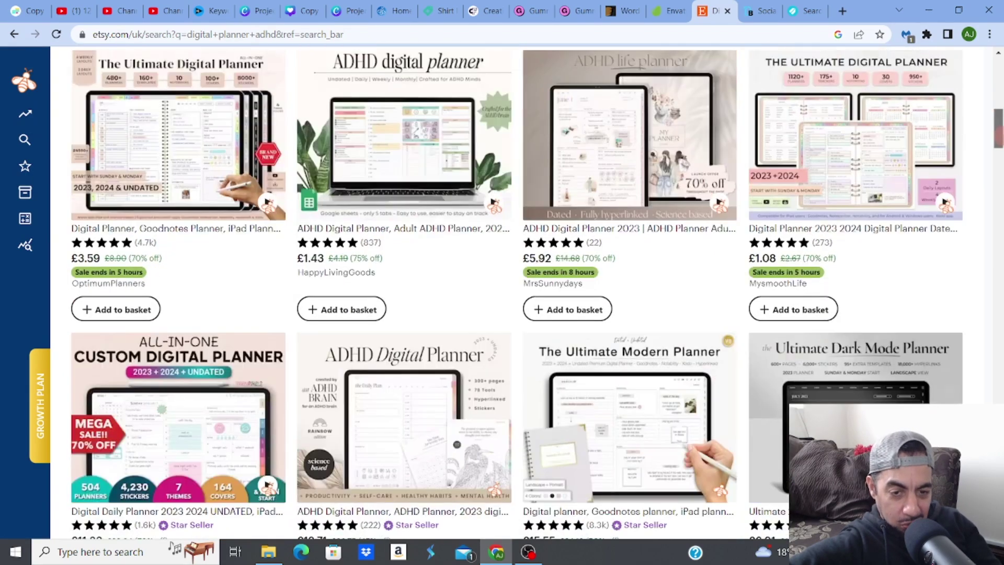
pyautogui.scroll(-8, 537, 293)
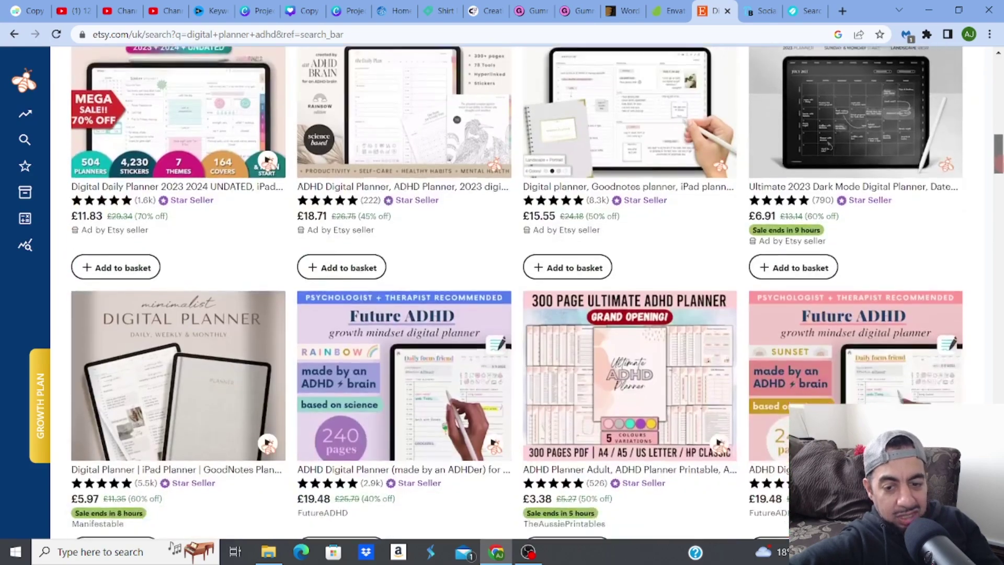
pyautogui.scroll(15, 719, 366)
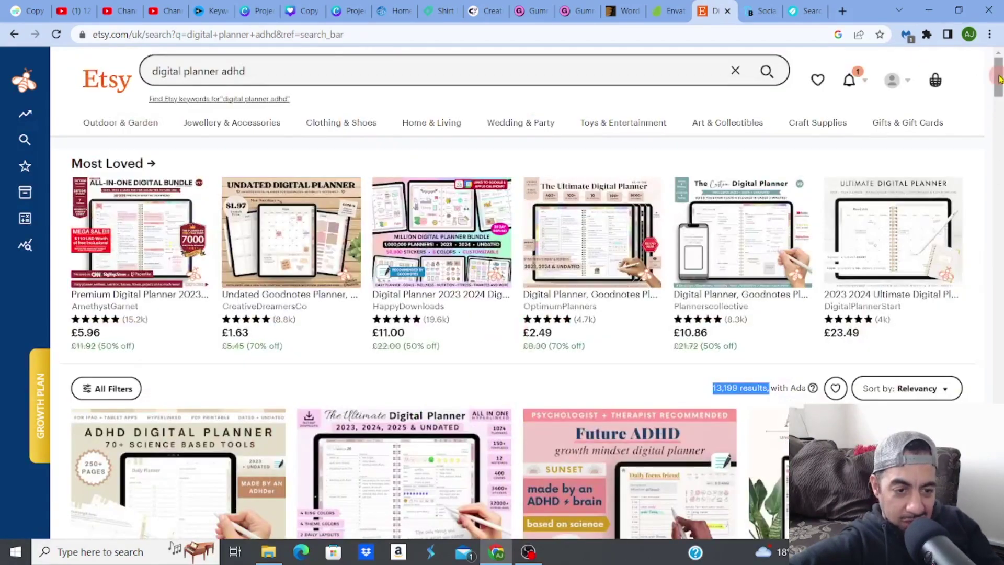
# Open Product Analytics for the 70 ADHD planner listings and sort by Mo. Revenue, highest first.
pyautogui.moveTo(26, 116)
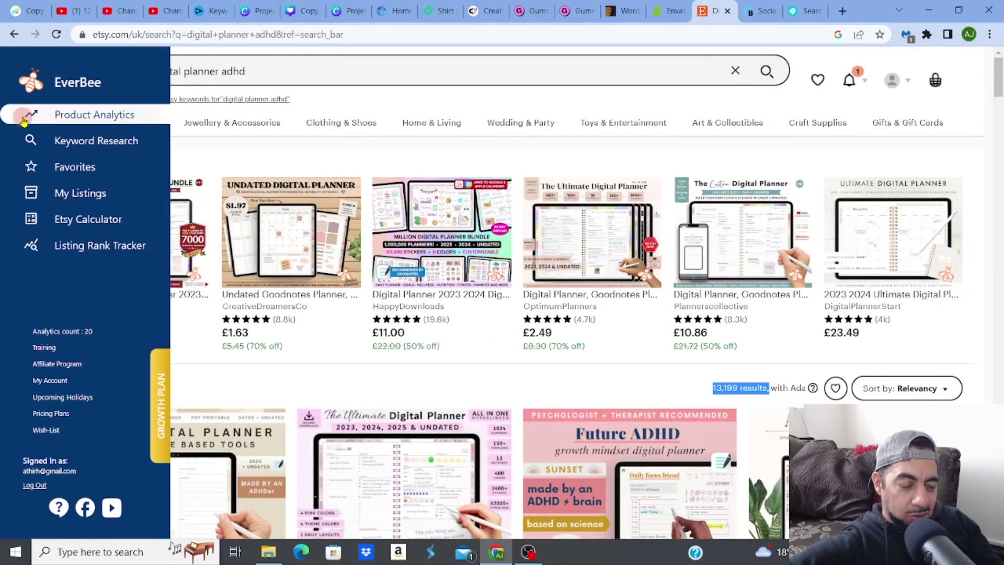
pyautogui.click(84, 117)
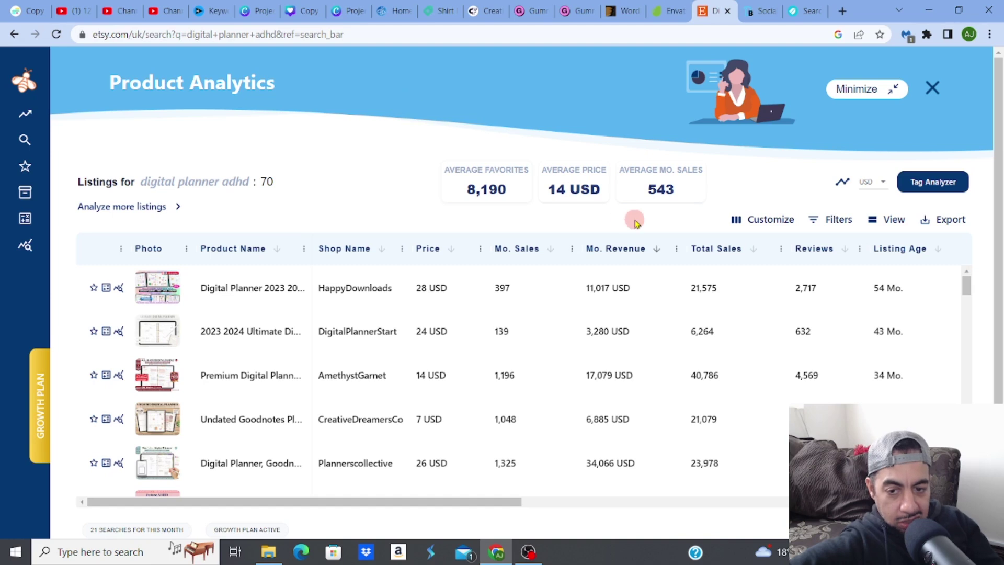
pyautogui.click(658, 254)
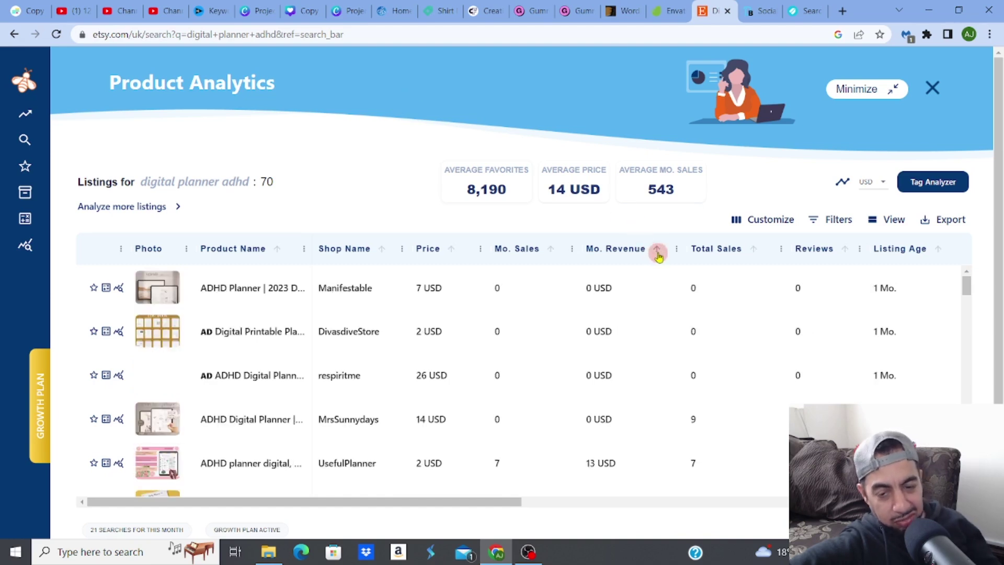
pyautogui.click(658, 254)
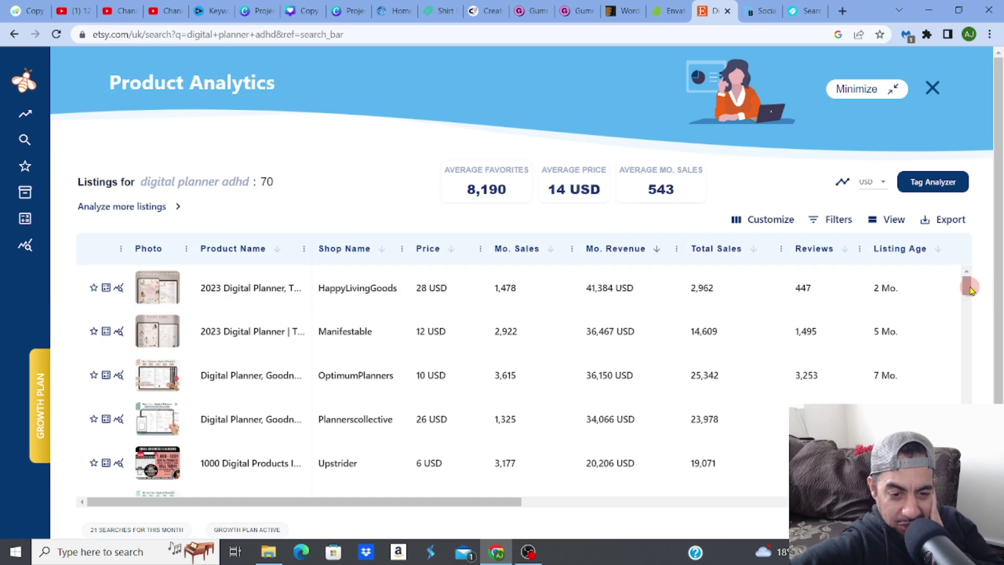
pyautogui.scroll(-1, 971, 293)
pyautogui.moveTo(972, 294); pyautogui.dragTo(975, 317)
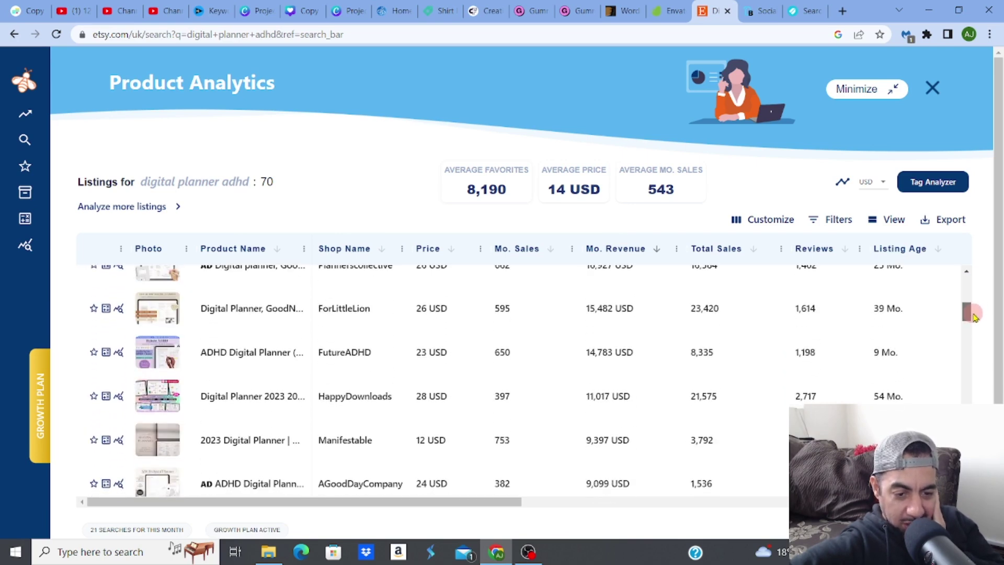
# Open FutureADHD's listing details (650 monthly sales, $14,783 revenue) and scroll through its tag volumes.
pyautogui.click(168, 361)
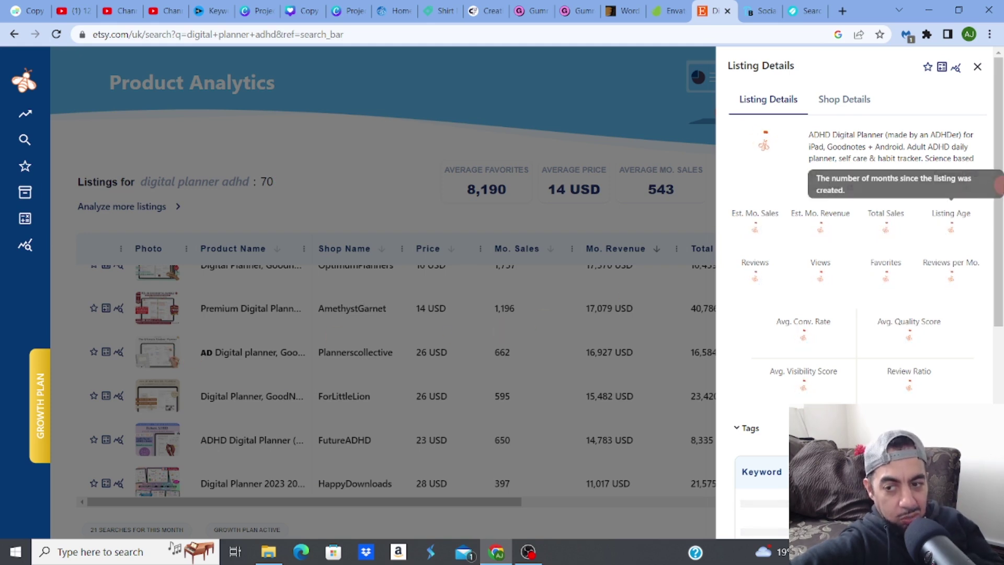
pyautogui.moveTo(999, 159); pyautogui.dragTo(1000, 200)
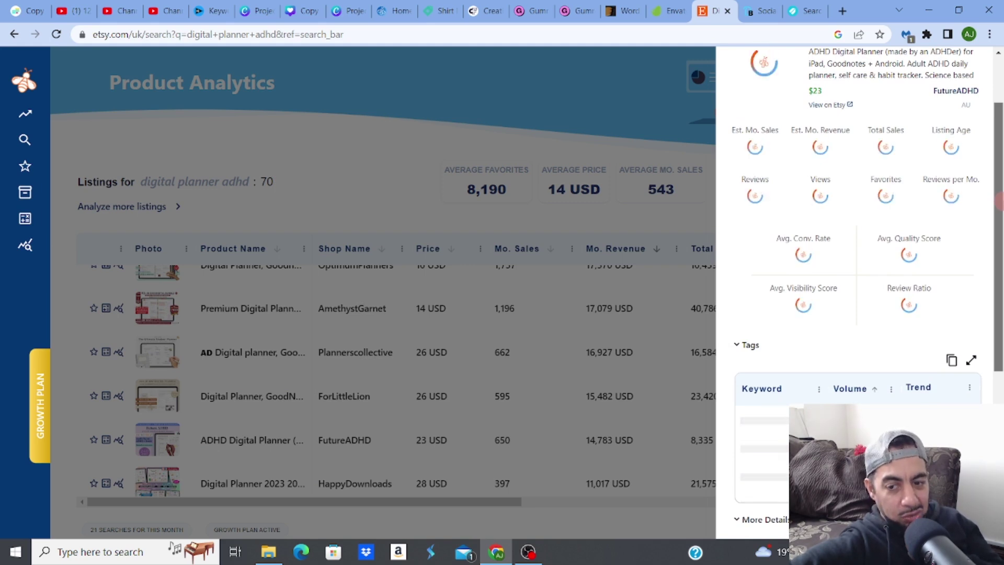
pyautogui.moveTo(999, 200); pyautogui.dragTo(999, 350)
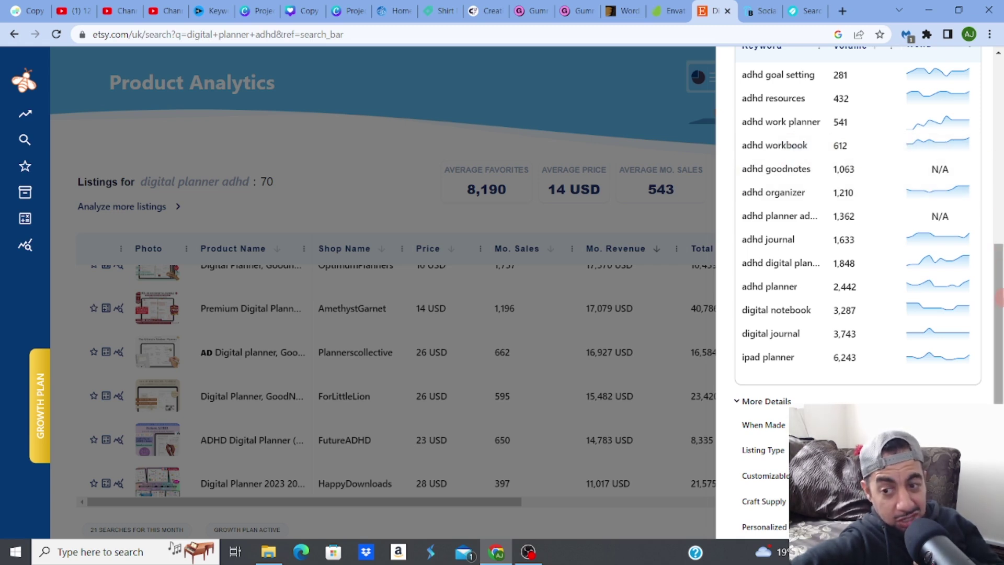
pyautogui.moveTo(999, 301)
pyautogui.mouseDown()
pyautogui.moveTo(1000, 321)
pyautogui.moveTo(1000, 294)
pyautogui.mouseUp()
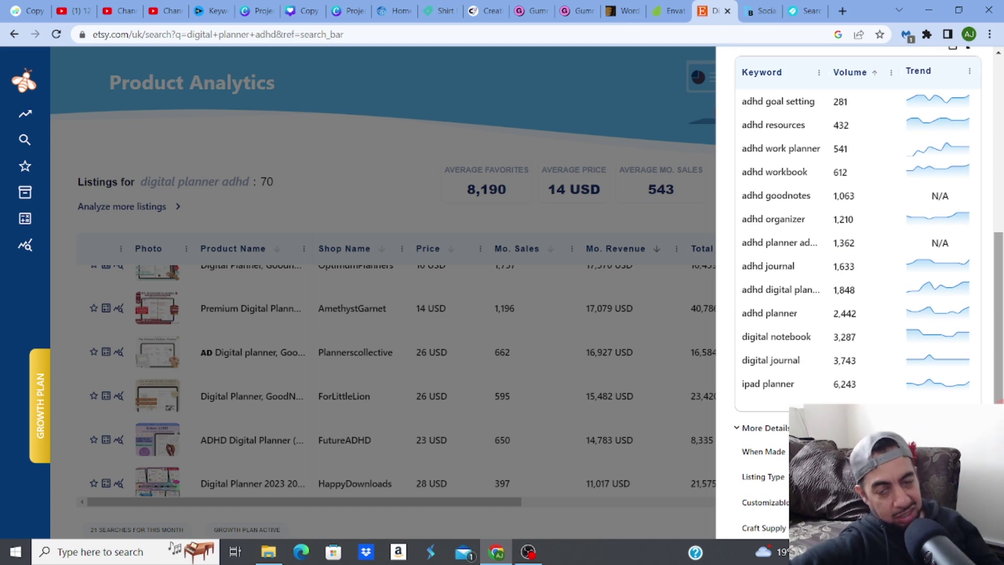
pyautogui.scroll(2, 998, 314)
pyautogui.scroll(4, 998, 366)
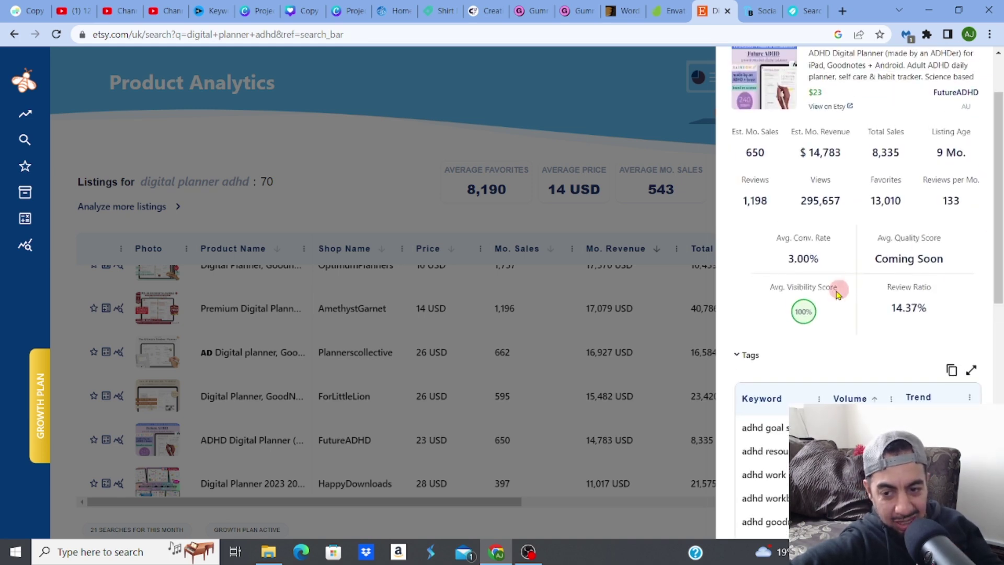
pyautogui.moveTo(802, 314)
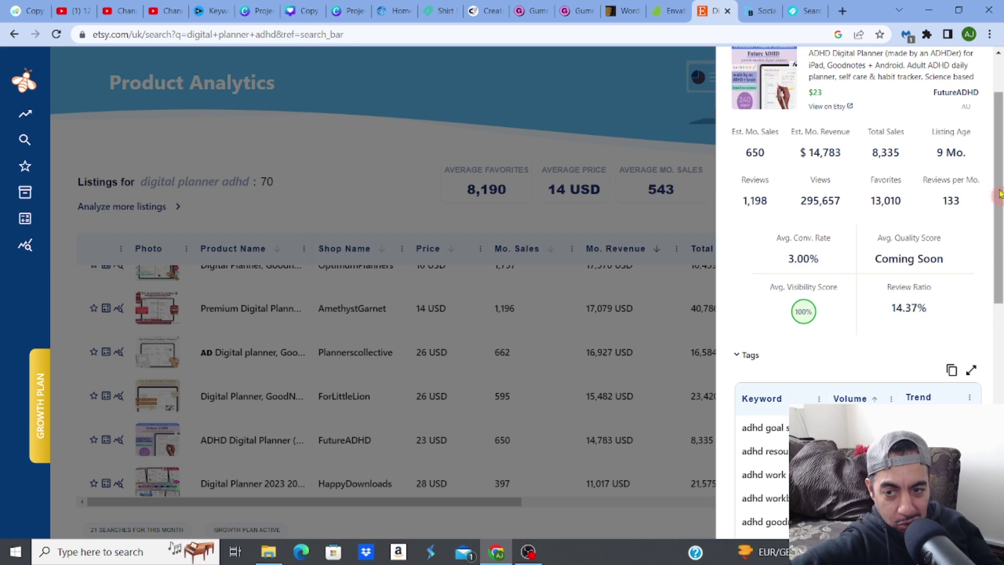
pyautogui.scroll(2, 879, 121)
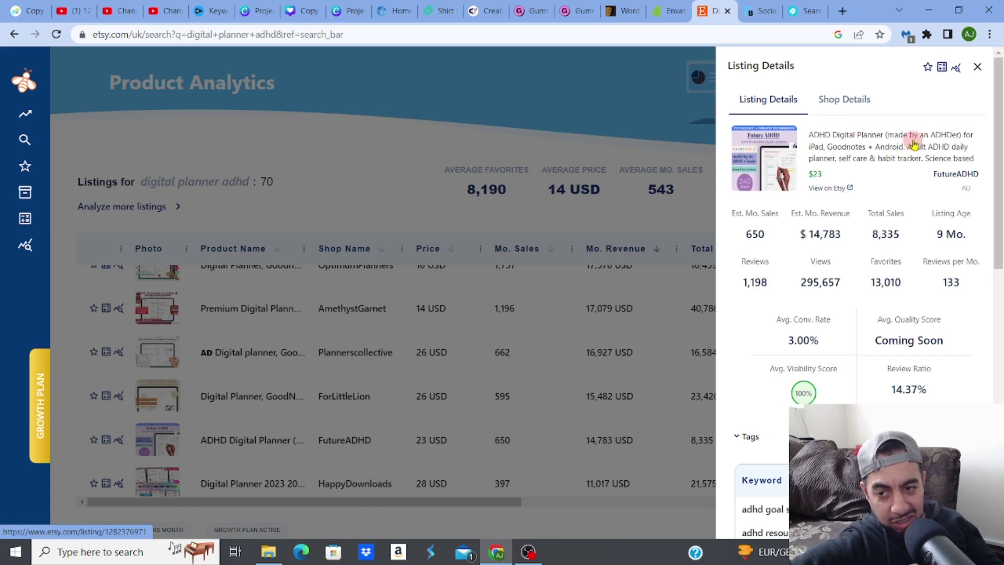
# Open the FutureADHD listing on Etsy, view its video and images, and run Everbee's analysis (8,335 sales).
pyautogui.click(837, 188)
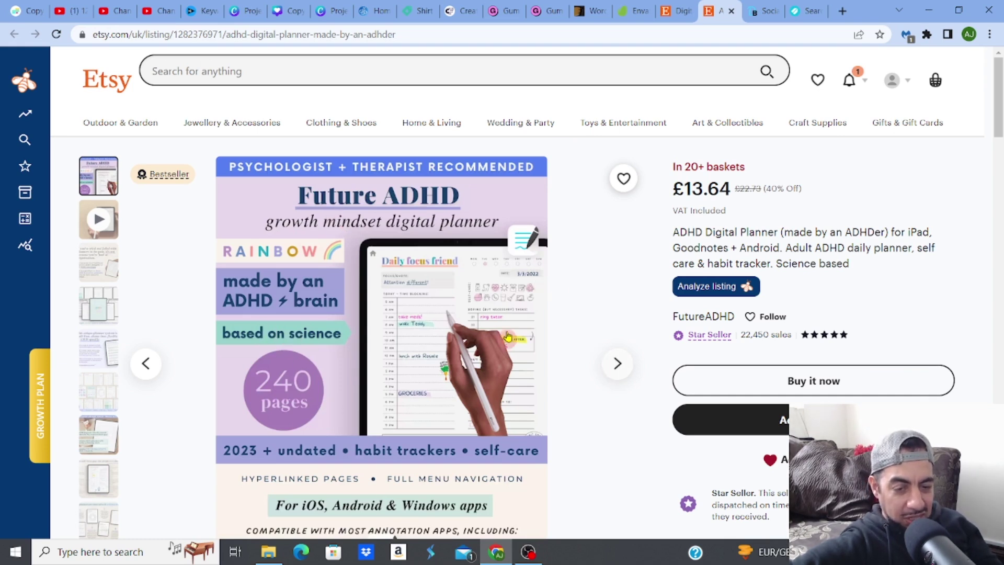
pyautogui.click(97, 222)
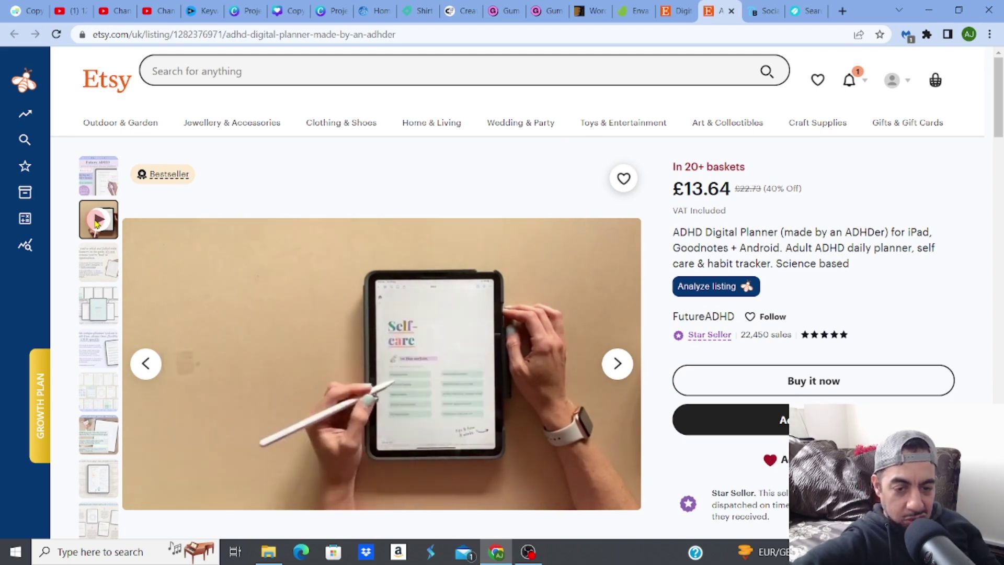
pyautogui.click(90, 277)
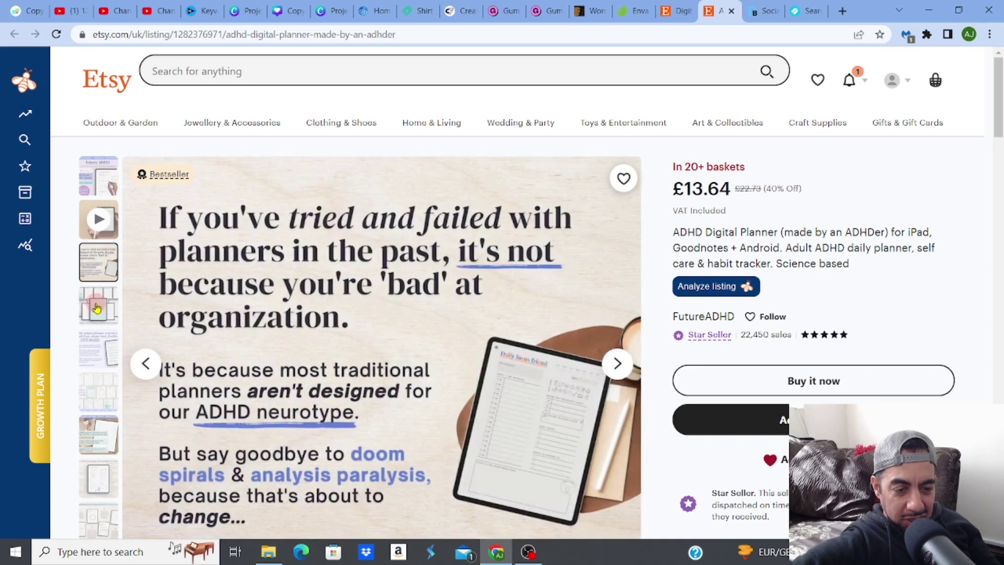
pyautogui.click(97, 308)
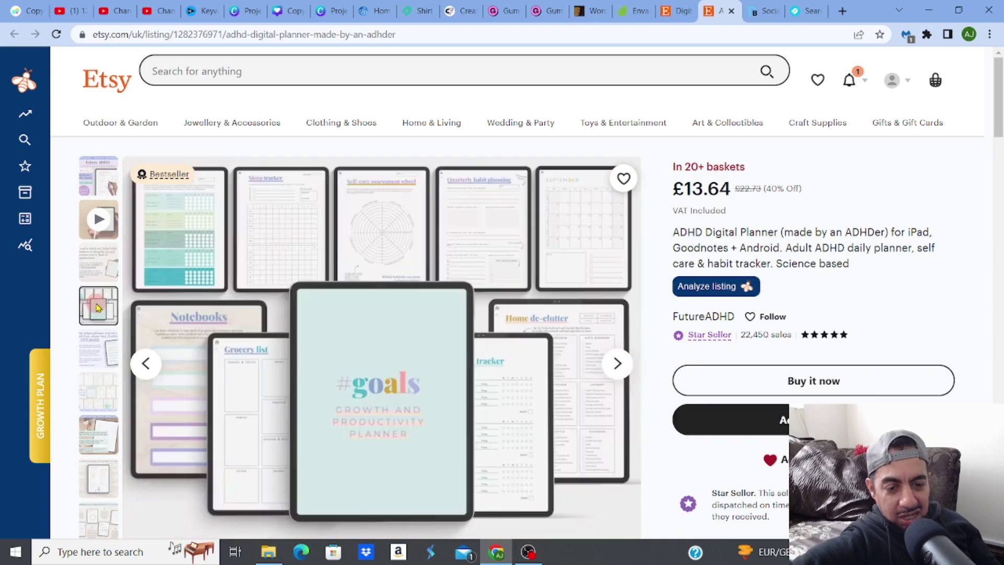
pyautogui.click(105, 345)
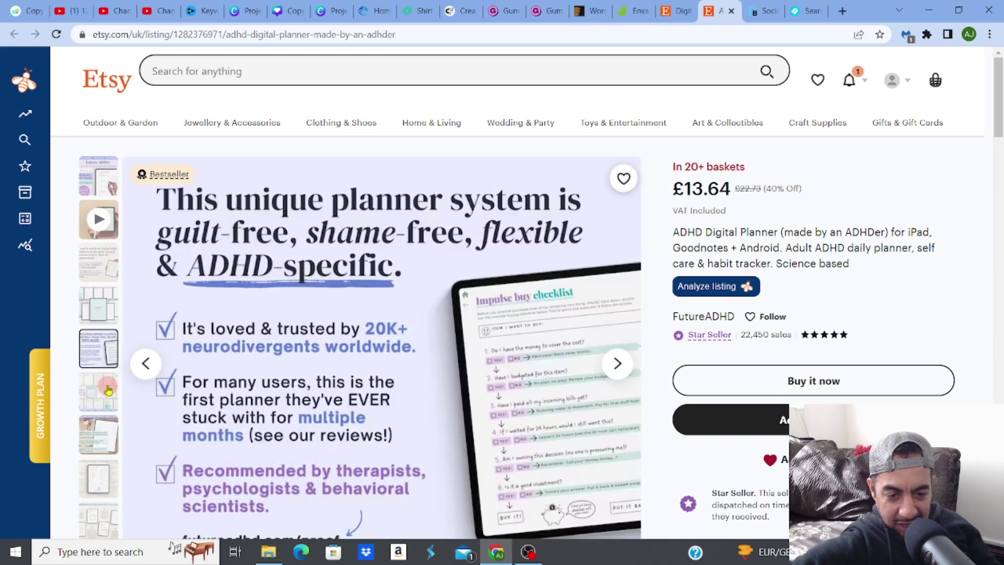
pyautogui.click(108, 389)
pyautogui.click(110, 435)
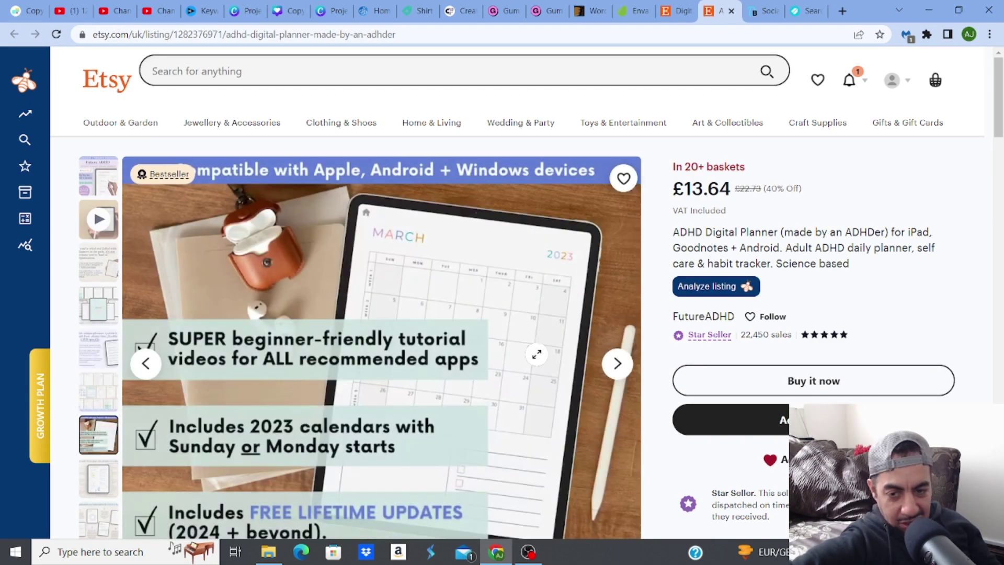
pyautogui.click(713, 286)
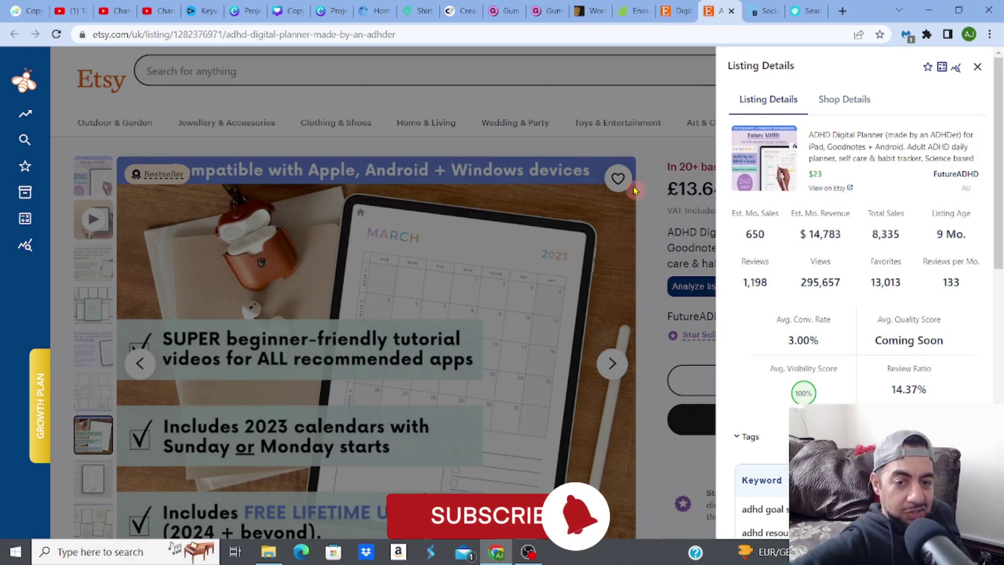
pyautogui.click(590, 103)
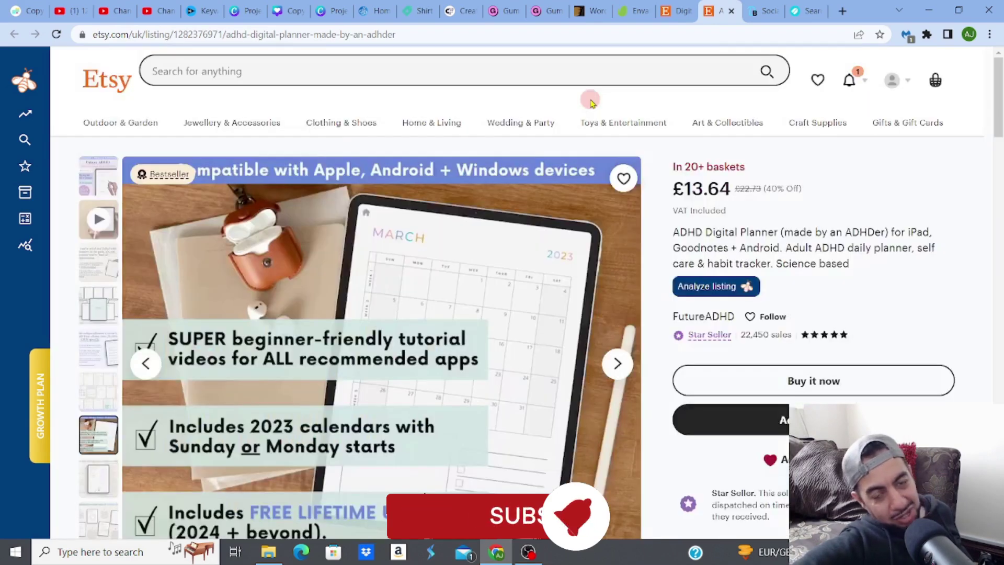